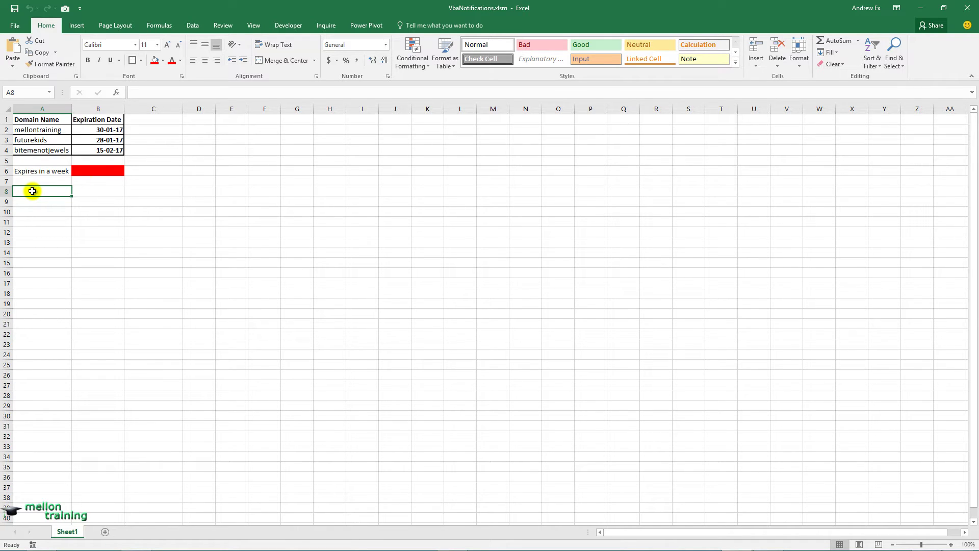
Step: Open the Visual Basic editor from the Developer tab, maximized on the empty ThisWorkbook module
left_click(288, 26)
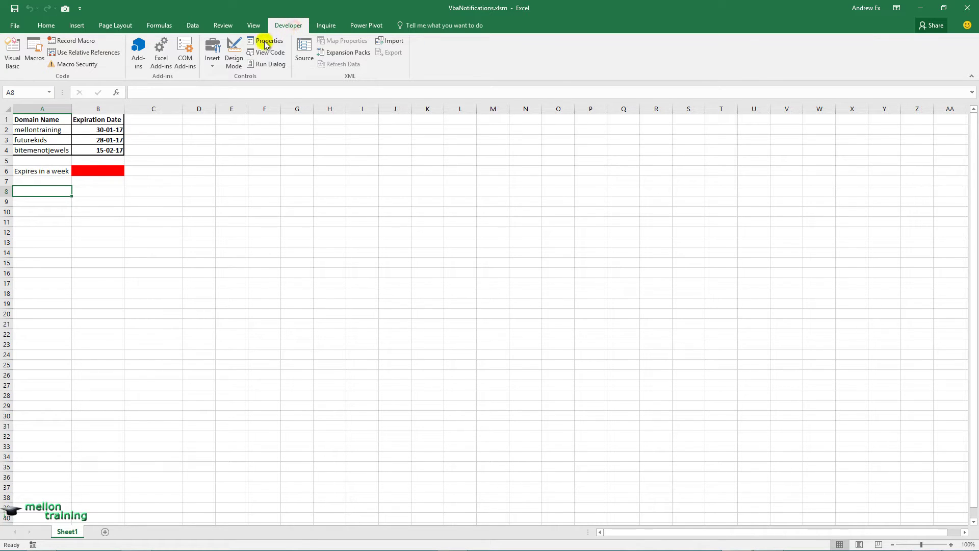
left_click(13, 51)
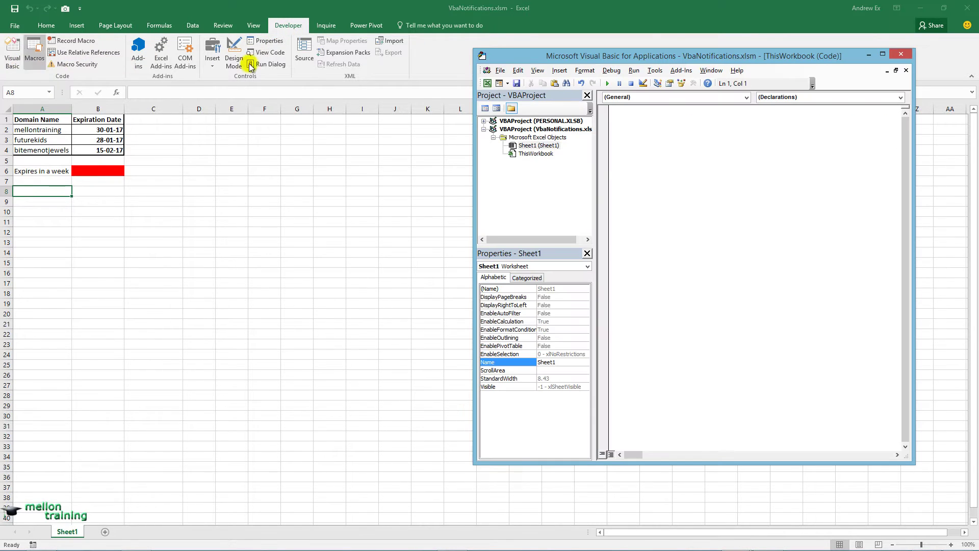
left_click_drag(673, 57, 500, 70)
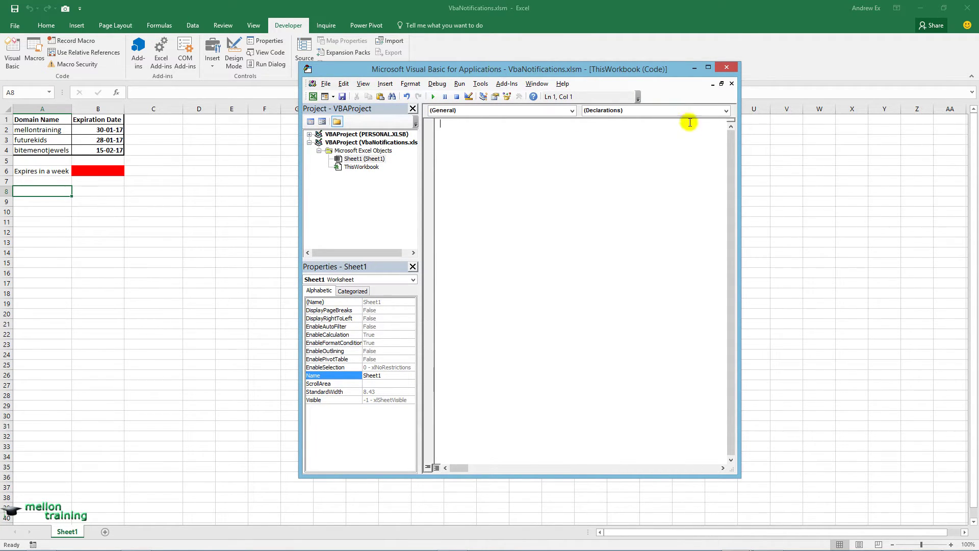
left_click_drag(740, 127, 858, 127)
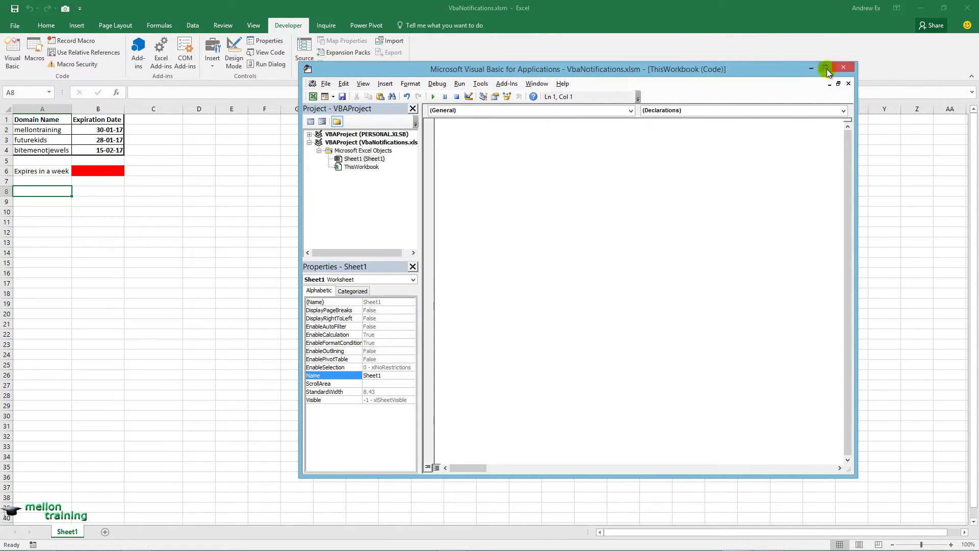
left_click(825, 67)
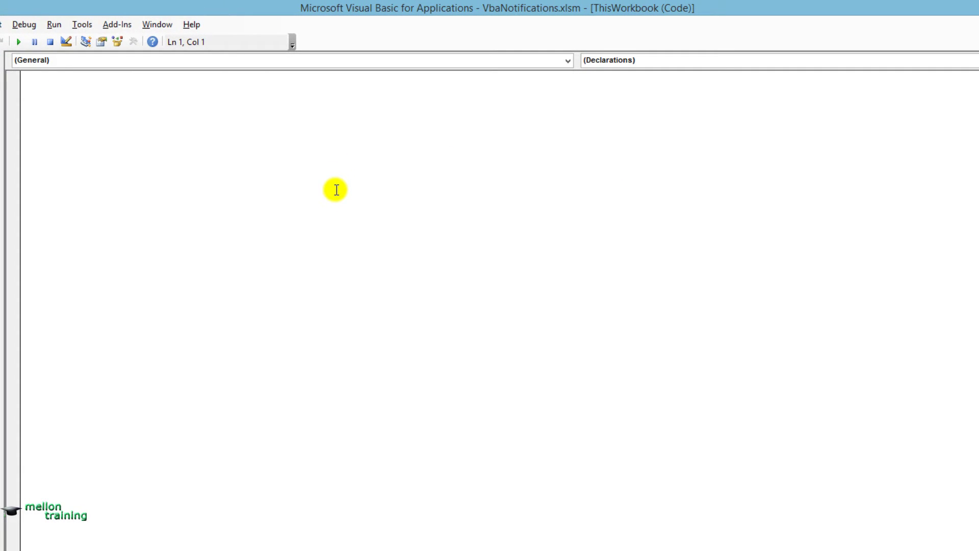
left_click(568, 61)
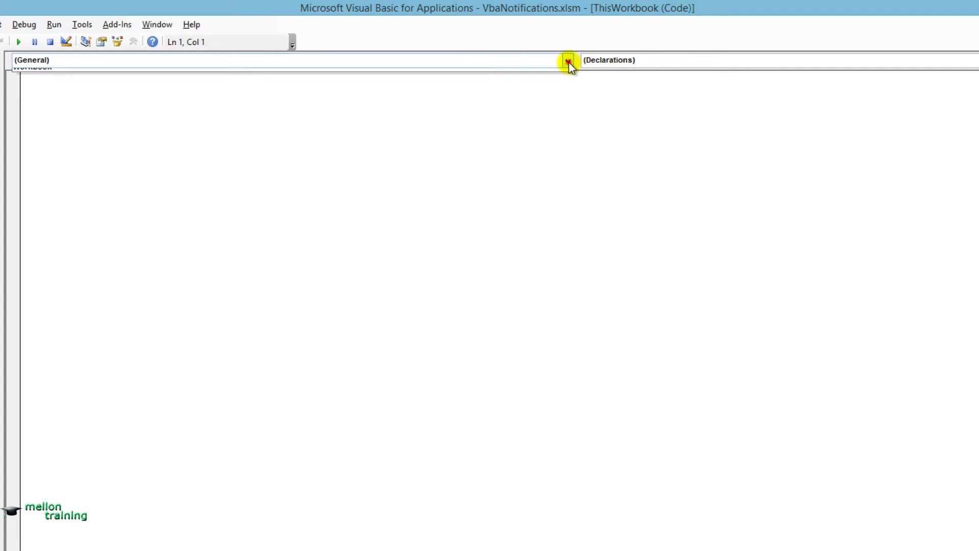
Step: Pick Workbook from the Object list to insert an empty Private Sub Workbook_Open() stub
left_click(525, 83)
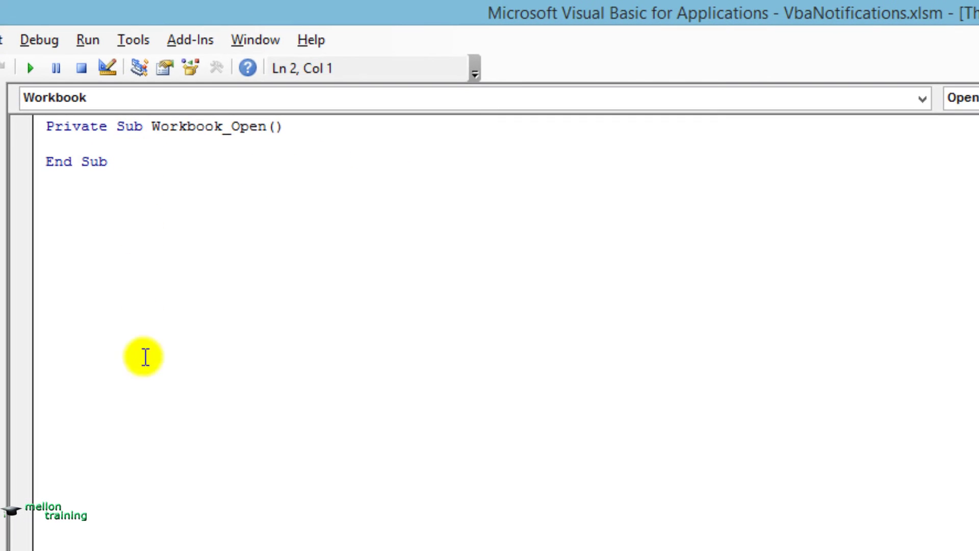
Step: Write a For Each cell In Range("B2:B4") loop setting cell.Interior.ColorIndex = 3
type("Fo")
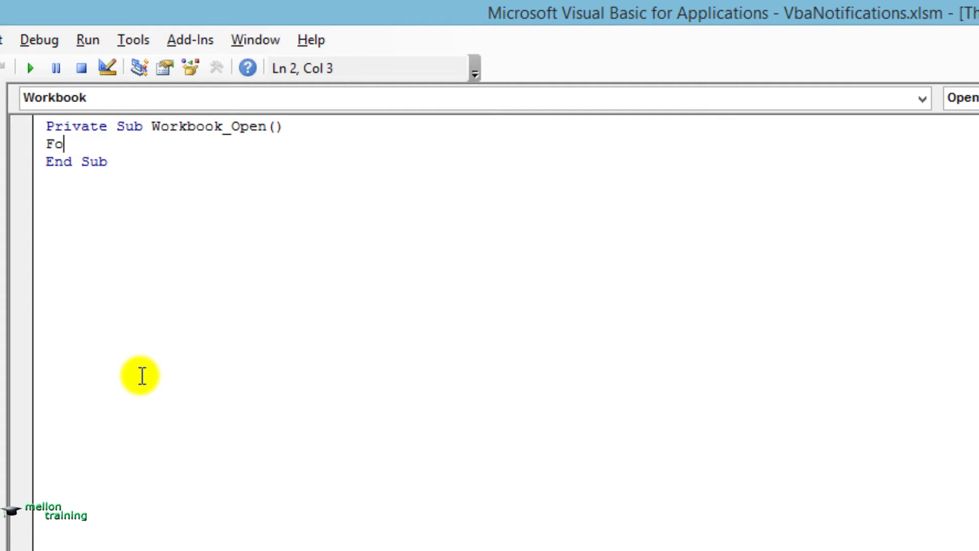
type("r Eac")
type("h ce")
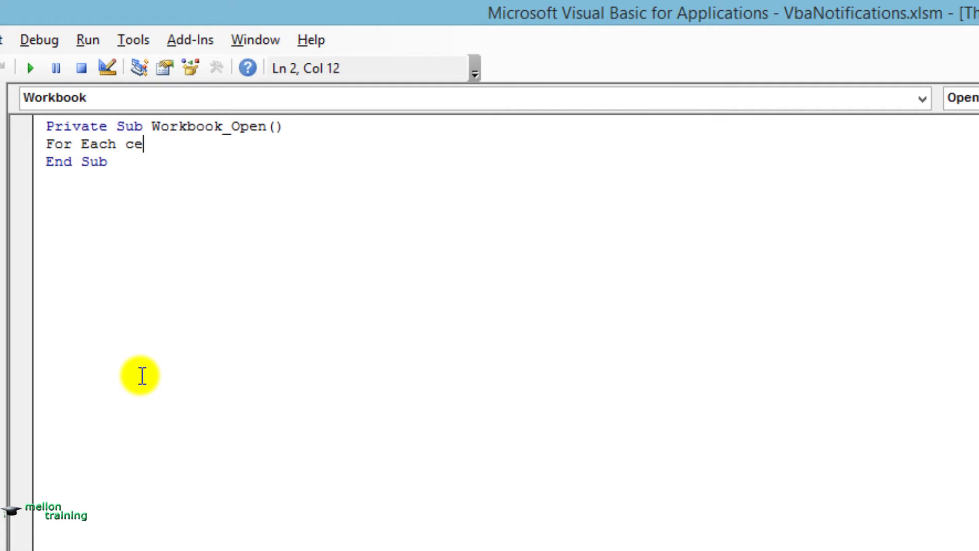
type("ll ")
type("in Rang")
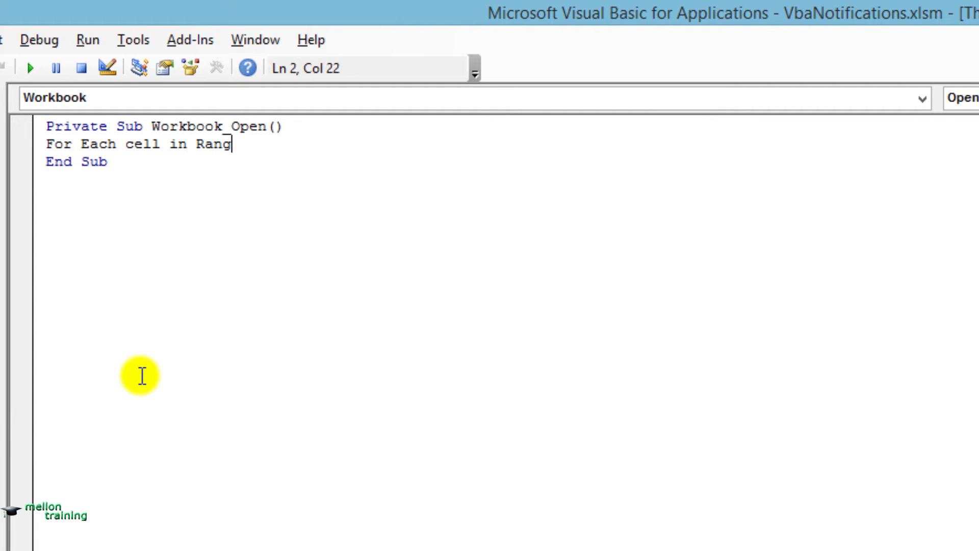
type("e(\"")
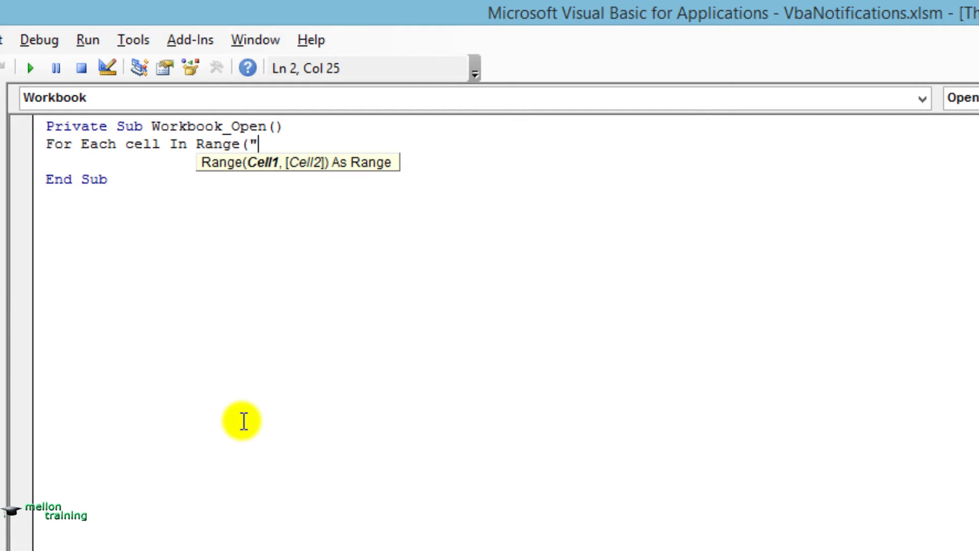
type("B2:")
type("B4")
type("\")")
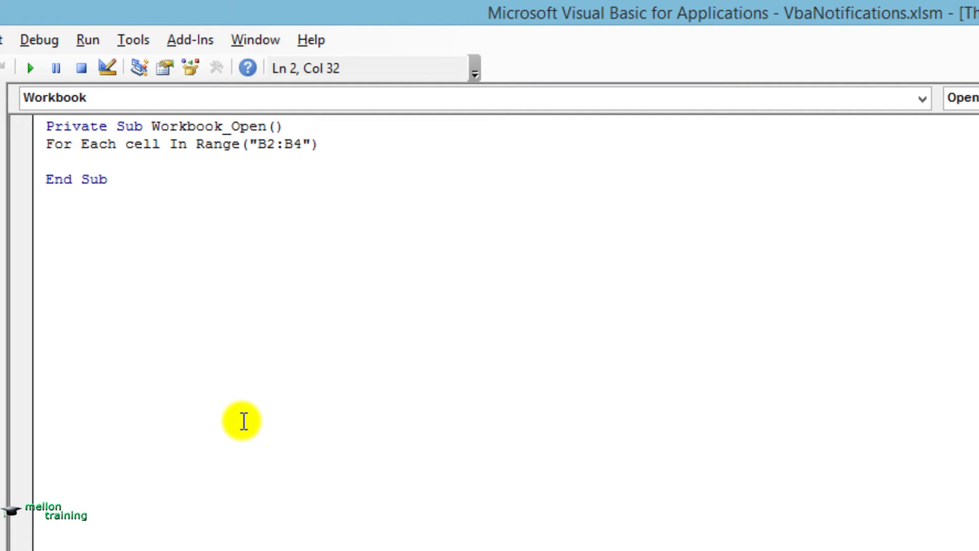
key("Down")
type("cell.")
type("interio")
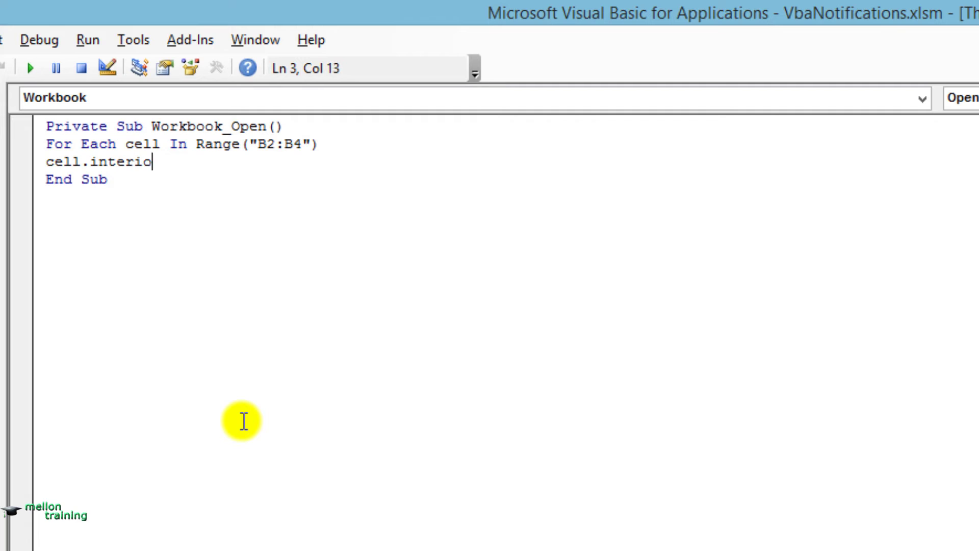
type("r.")
type("colorinde")
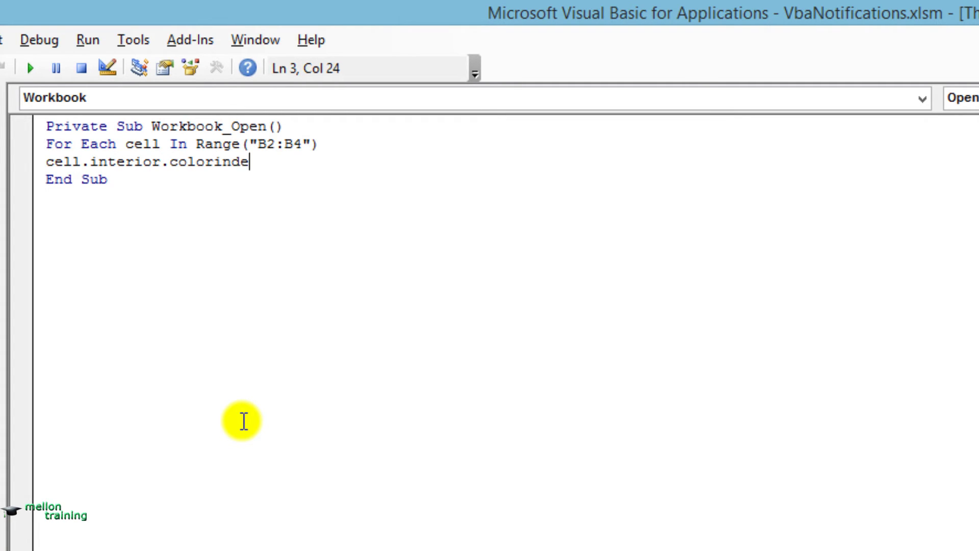
type("x")
type("=3")
key("Return")
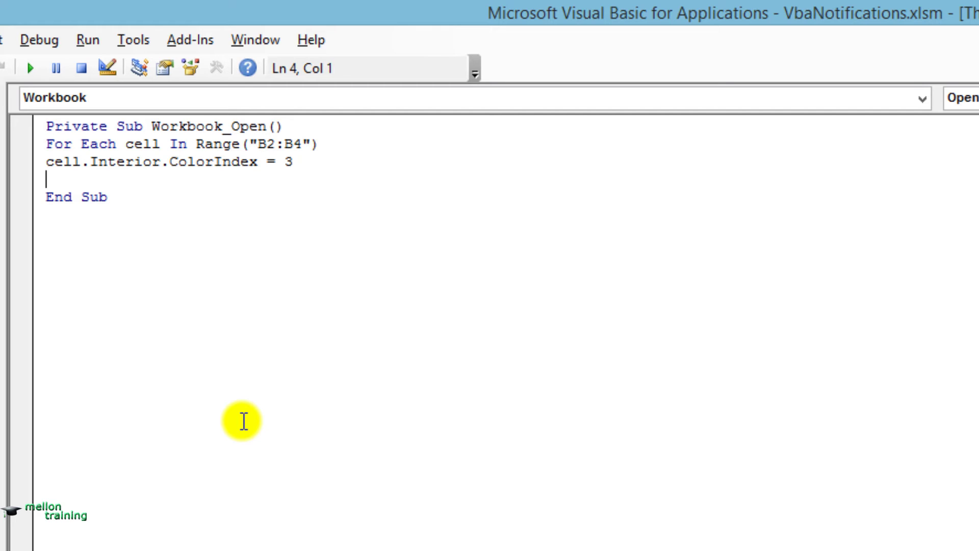
Step: Add cell.Font.Bold = True to the loop and open a blank line under the For Each header
type("cell.")
type("font.")
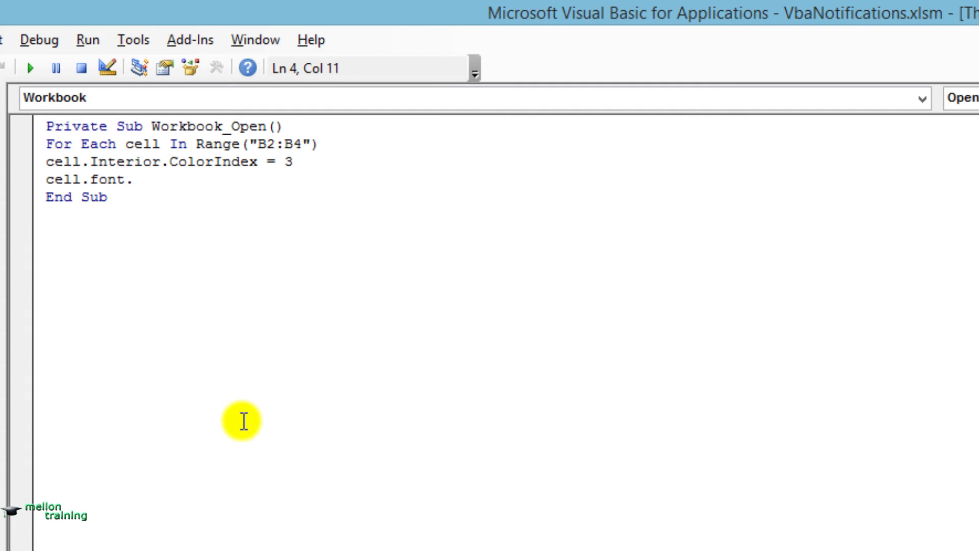
type("bold")
type("=true")
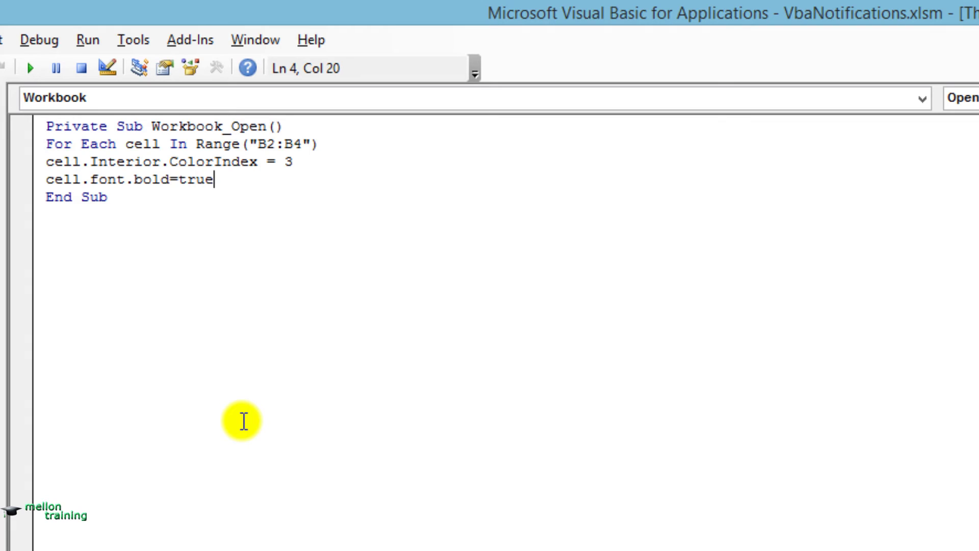
key("Return")
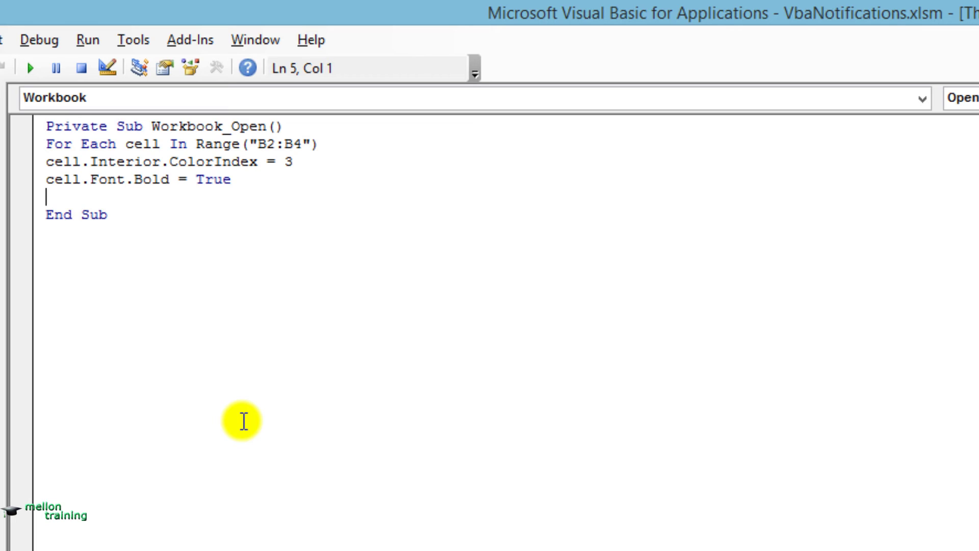
key("Up")
key("Up")
key("Return")
key("Up")
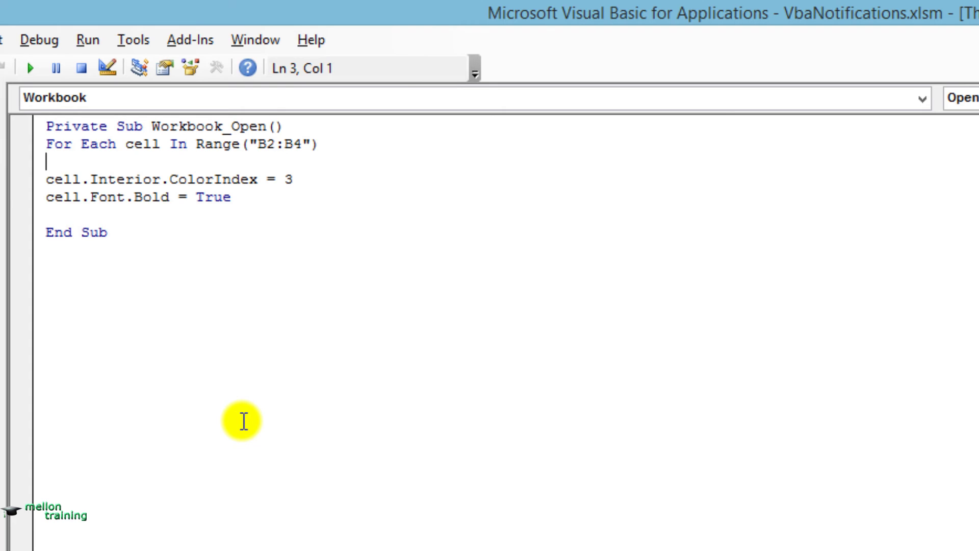
Step: Add the test If cell.Value <= Date - 7 And cell.Value <> "" Then, and begin a Range("B2:B4") line
type("if c")
type("ell.")
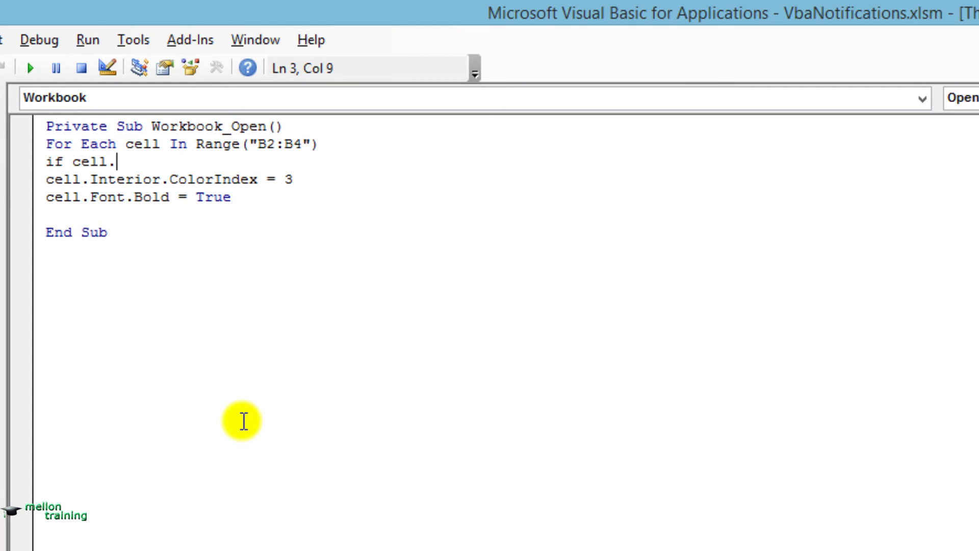
type("value")
type("<=")
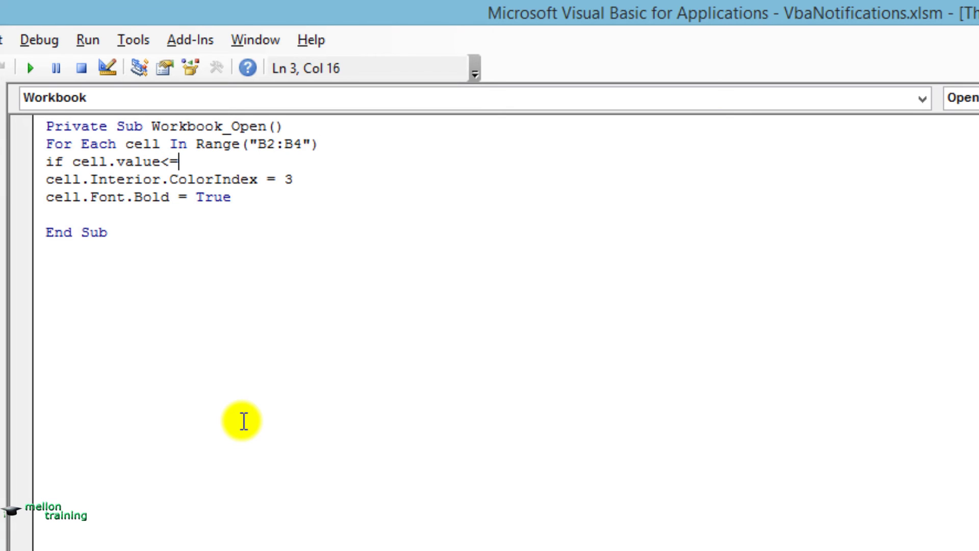
type("Date")
type("-7 ")
type("and cell")
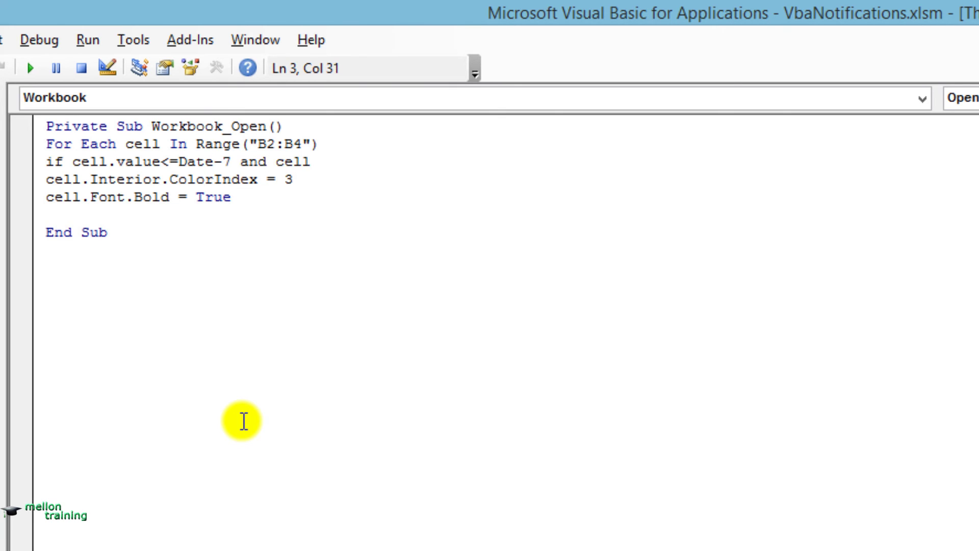
type(".value")
type("<>")
type("\"\" then")
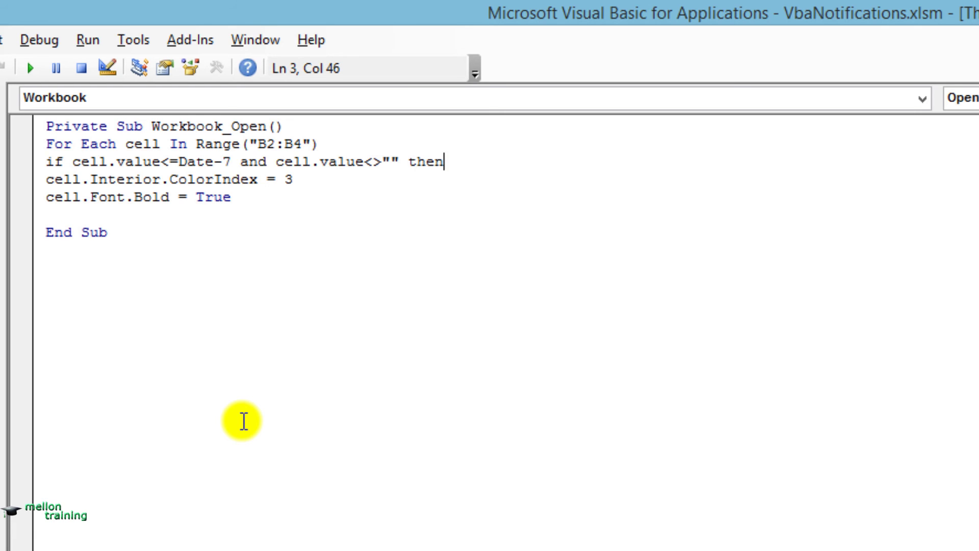
key("Return")
type("ran")
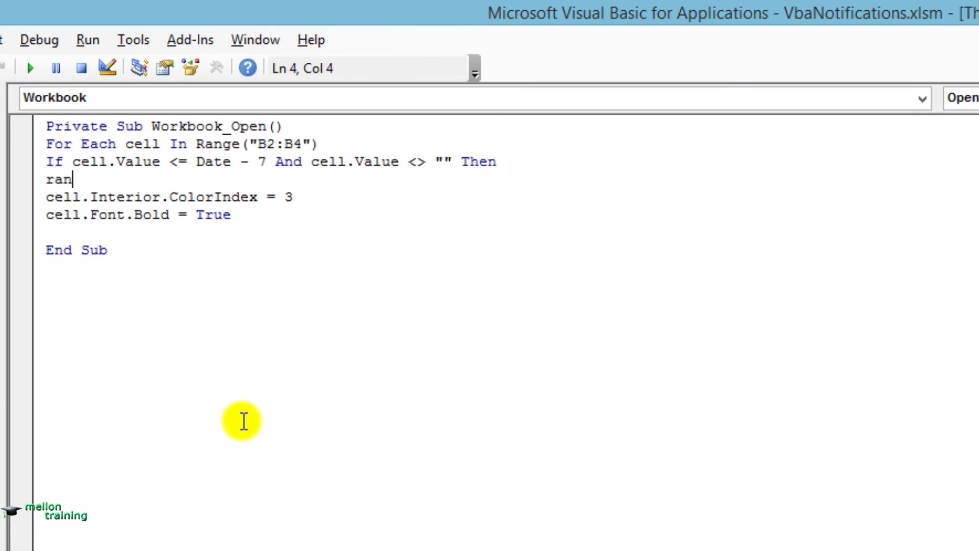
type("g(\"")
type("B2:B4")
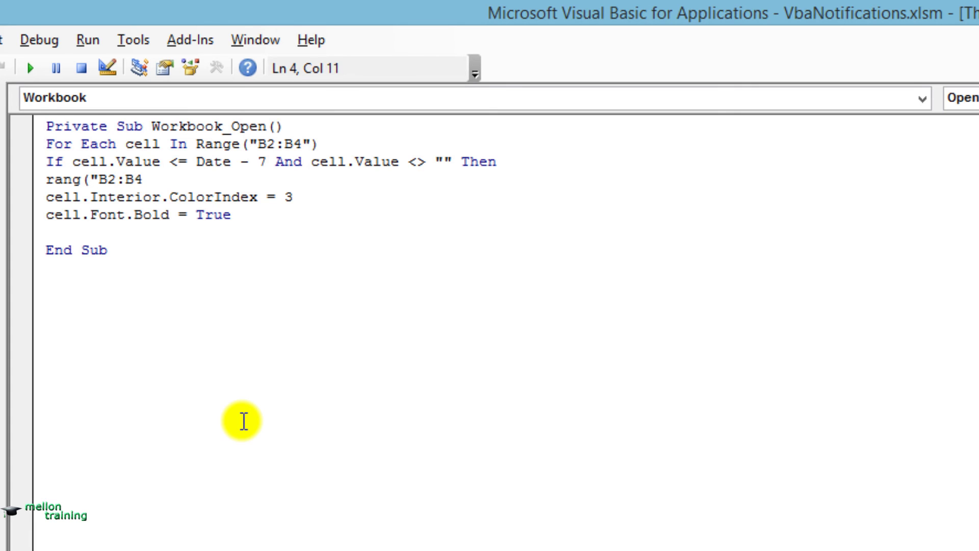
type("\")")
Step: Correct the line to Range("B2:B4").Select and remove the extra blank line
key("Left")
key("Left")
key("Left")
key("Left")
key("Left")
key("Left")
key("Left")
key("Left")
type("e")
key("Right")
key("Right")
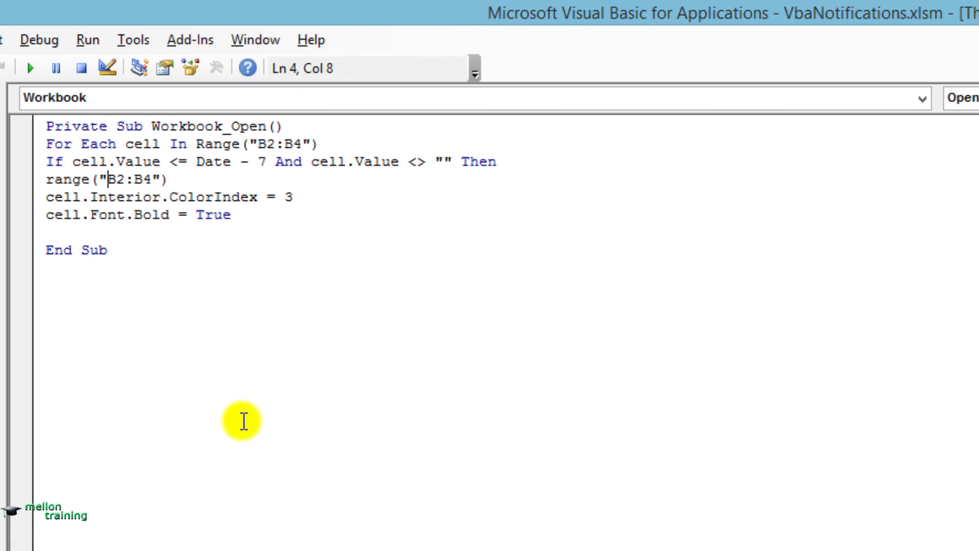
key("Right")
key("Right")
key("Right")
key("Right")
key("Right")
key("Right")
type(".selec")
key("Return")
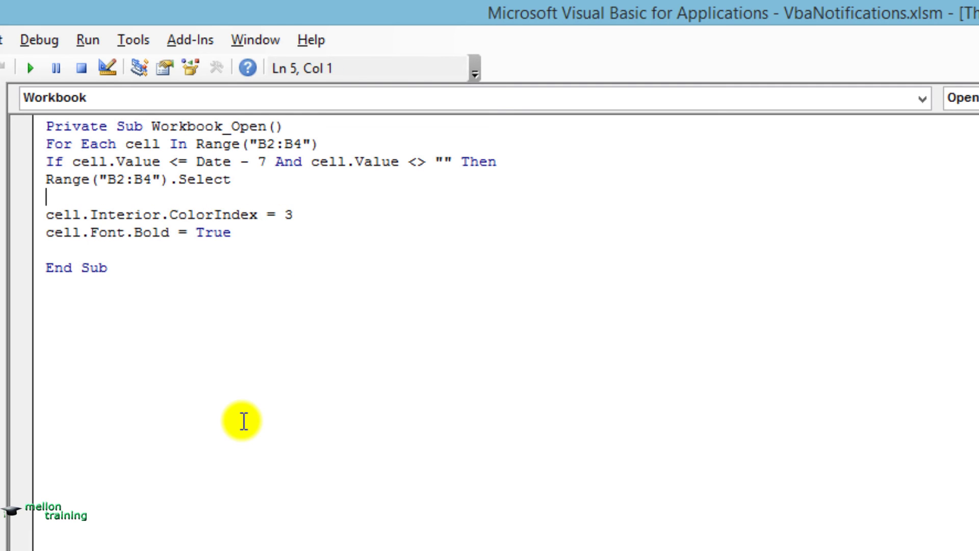
key("Delete")
Step: Close the If block with End If and the loop with Next before End Sub
key("Down")
key("Down")
type("End ")
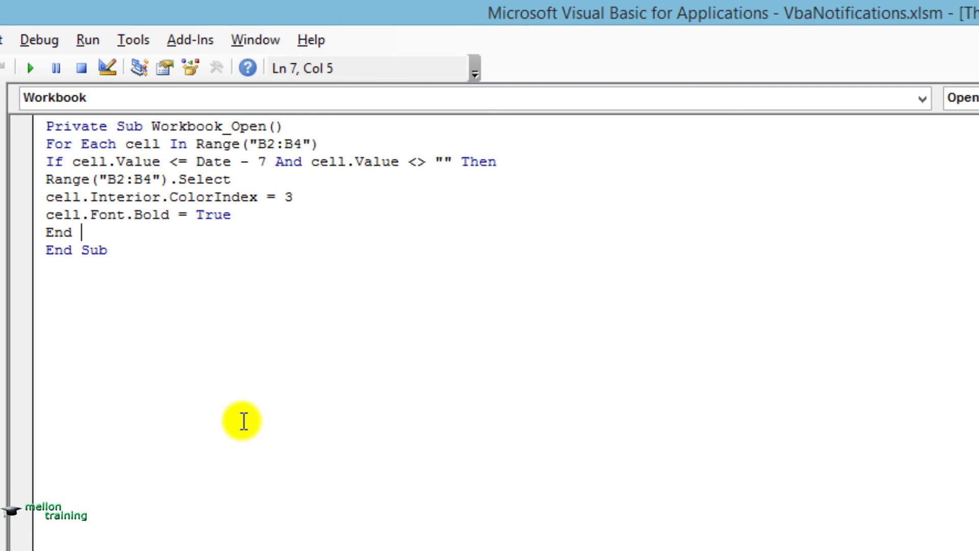
type("if")
key("Return")
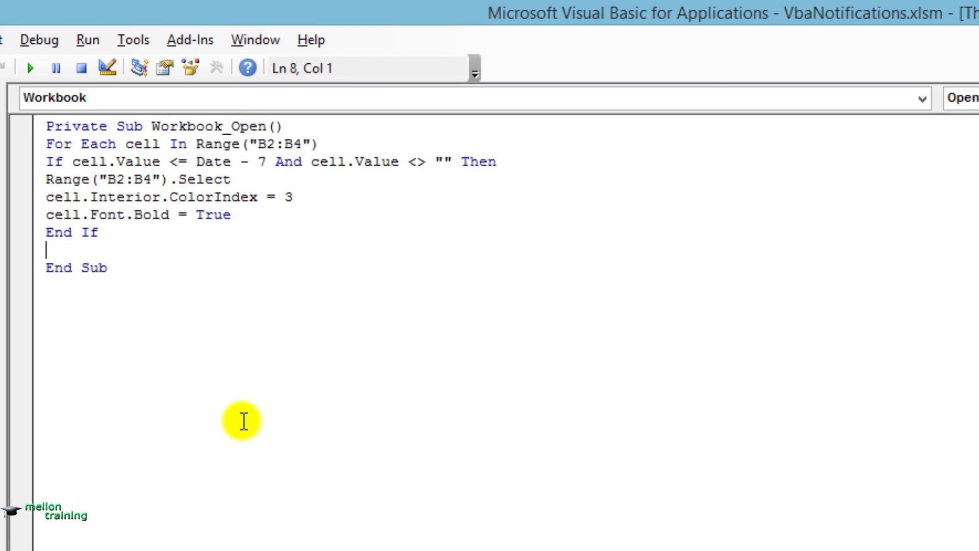
type("Next")
key("Down")
key("Down")
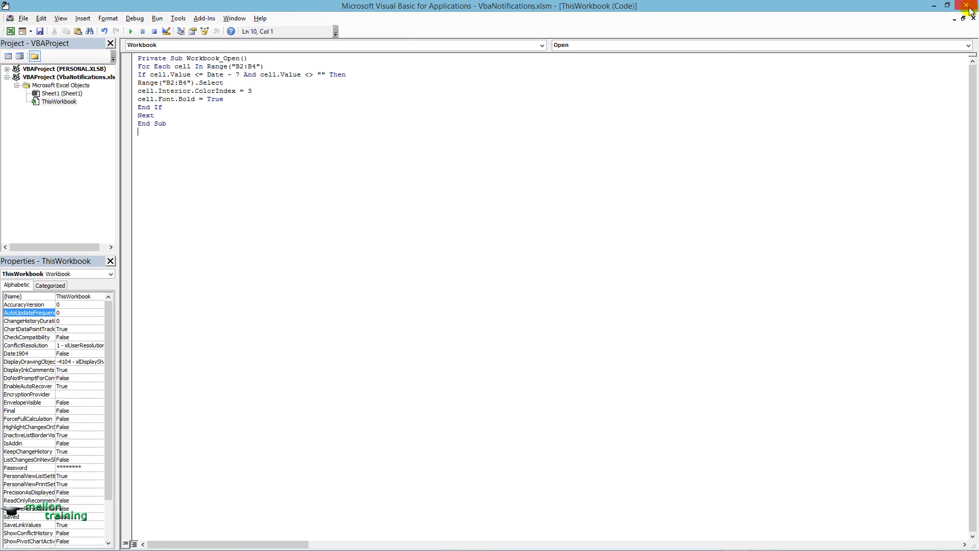
Step: Close the VBA editor, save the workbook, and check that B2 and B3 show red fills
left_click(975, 18)
left_click(967, 5)
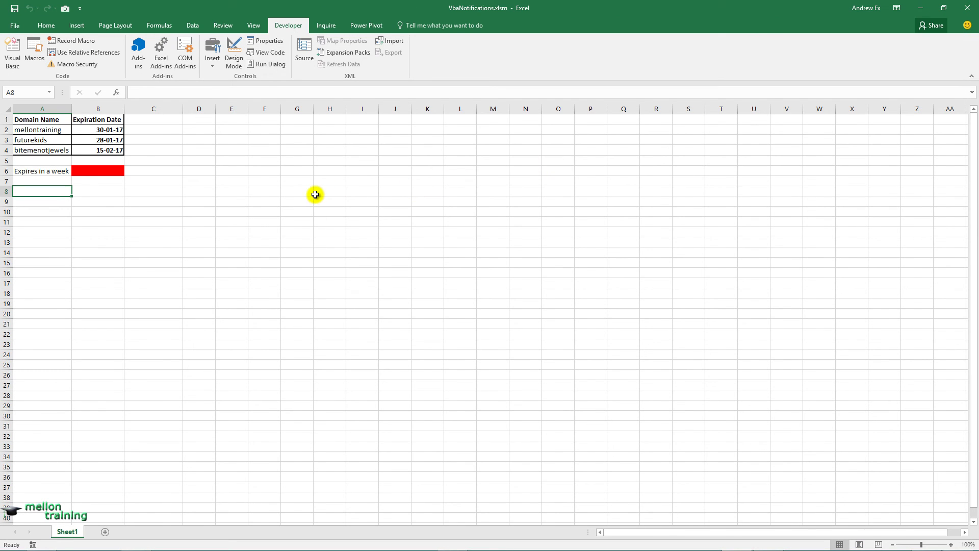
left_click(15, 8)
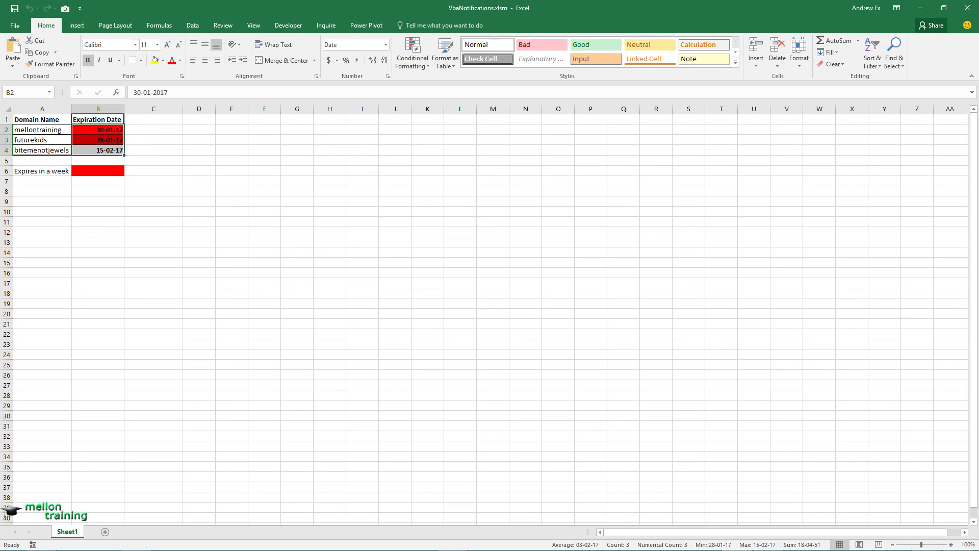
left_click_drag(193, 193, 217, 194)
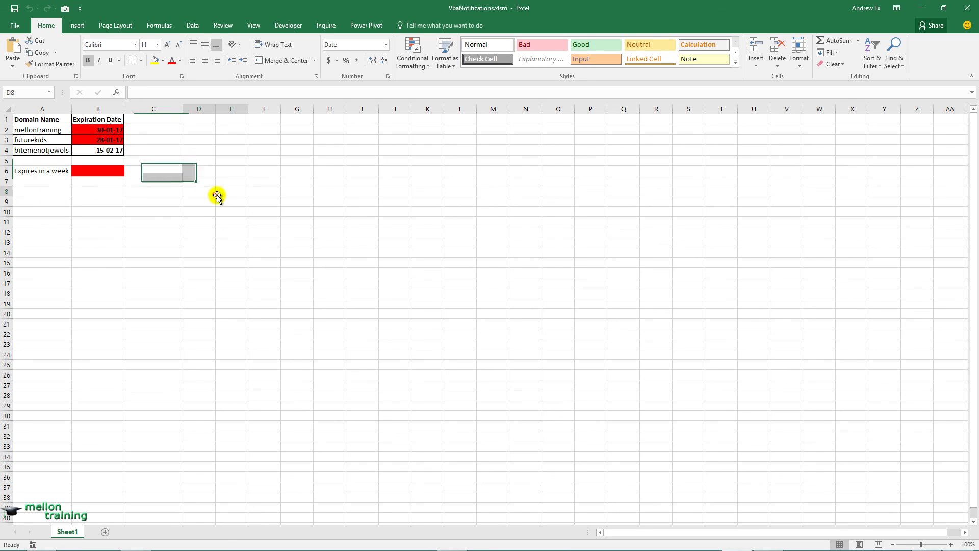